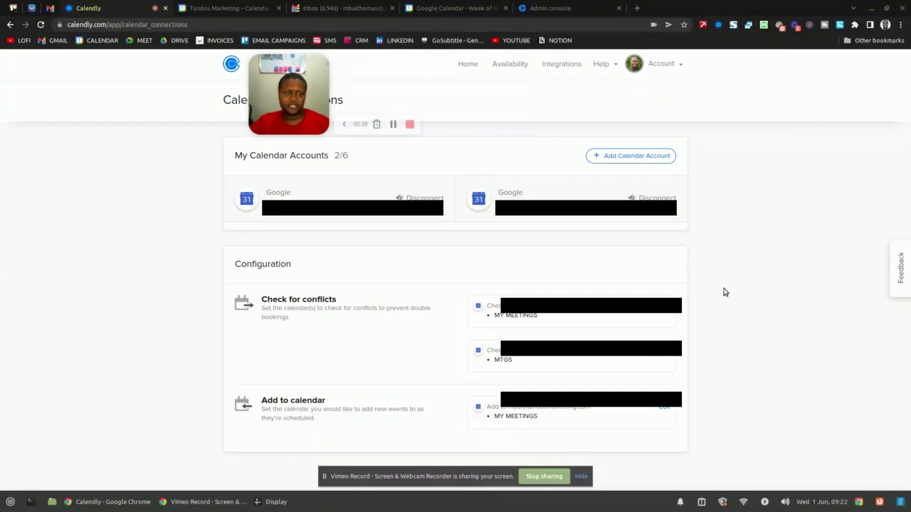
Review which account's calendar receives new bookings, then close the choice without saving
{"action": "left_click", "coordinate": [621, 362]}
{"action": "left_click", "coordinate": [559, 417]}
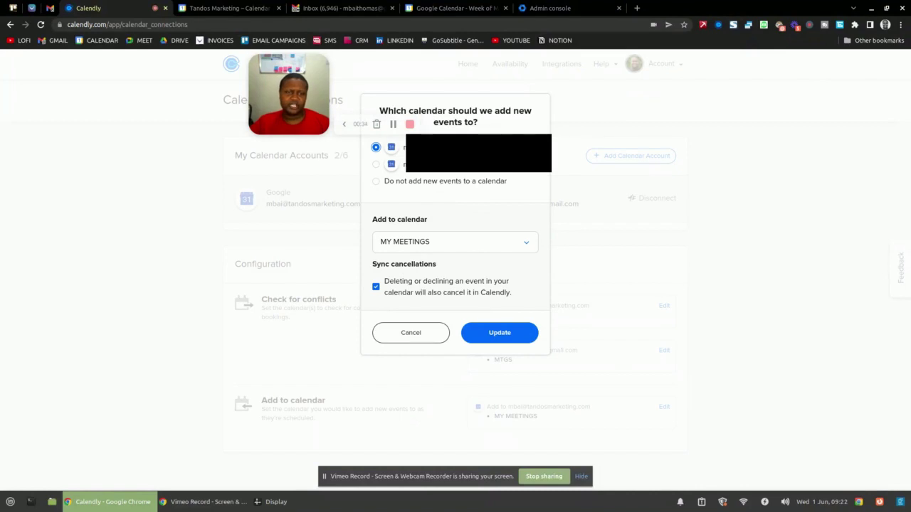
{"action": "left_click", "coordinate": [376, 164]}
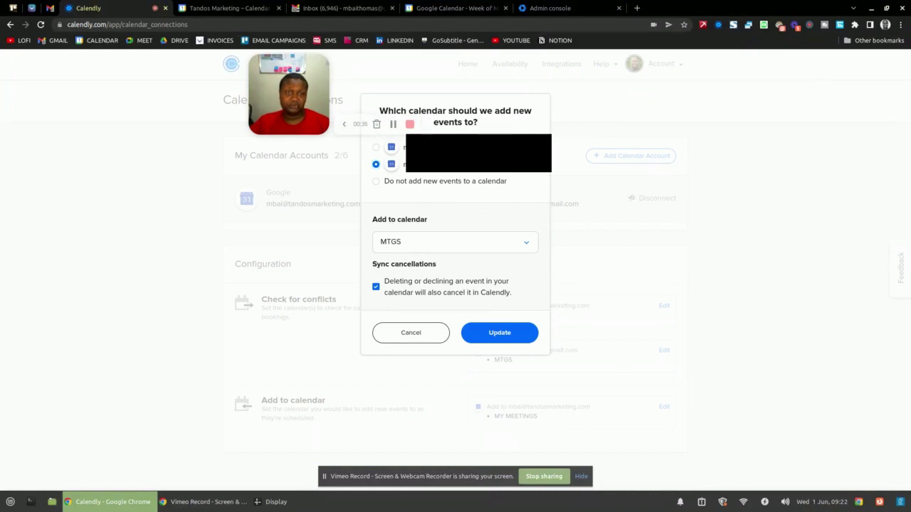
{"action": "left_click", "coordinate": [376, 146]}
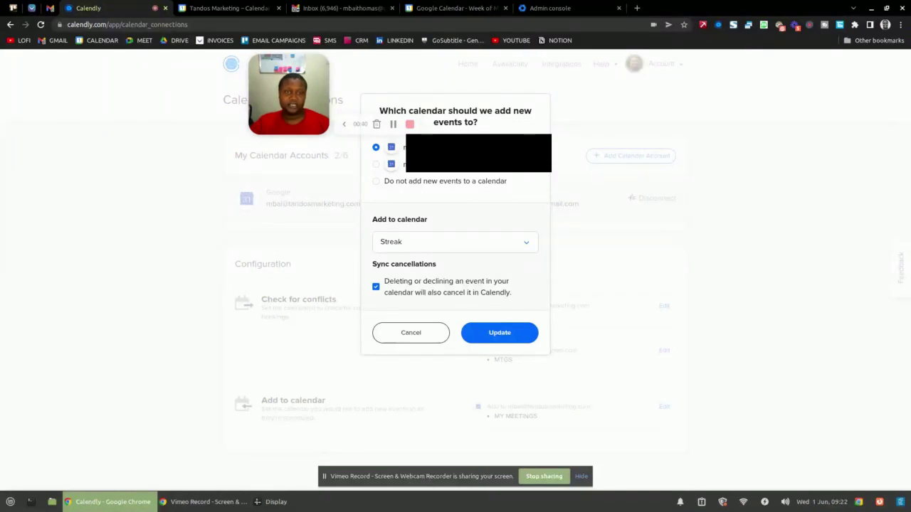
{"action": "left_click", "coordinate": [409, 332]}
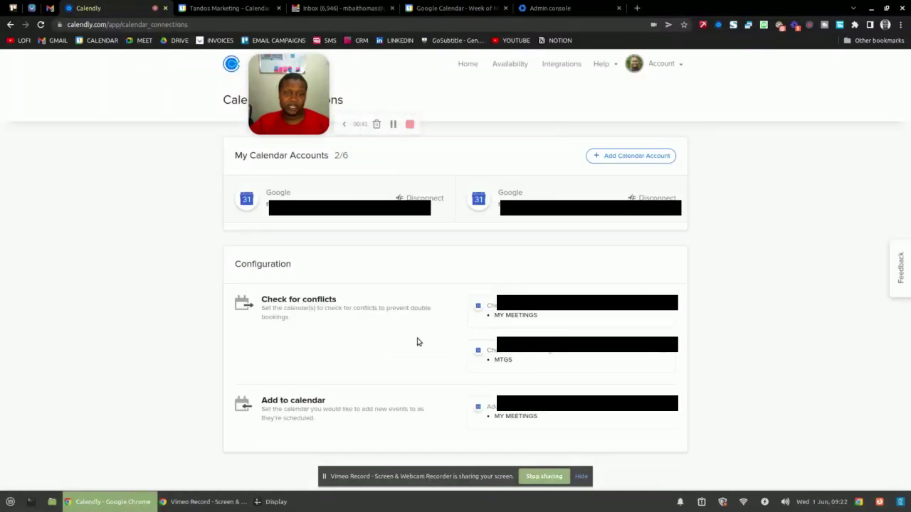
Switch to the Tandos Marketing calendar, check the MY MEETINGS options, and discard an accidental event
{"action": "left_click", "coordinate": [225, 5]}
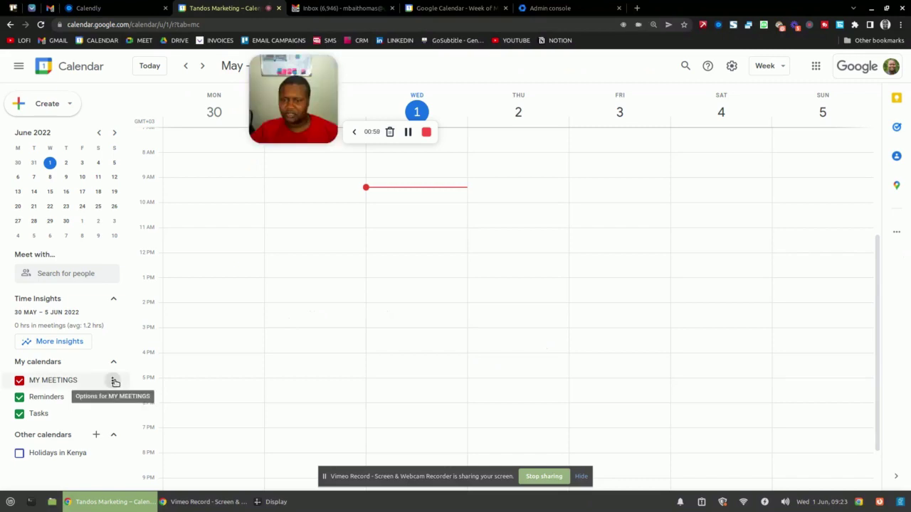
{"action": "left_click", "coordinate": [113, 383]}
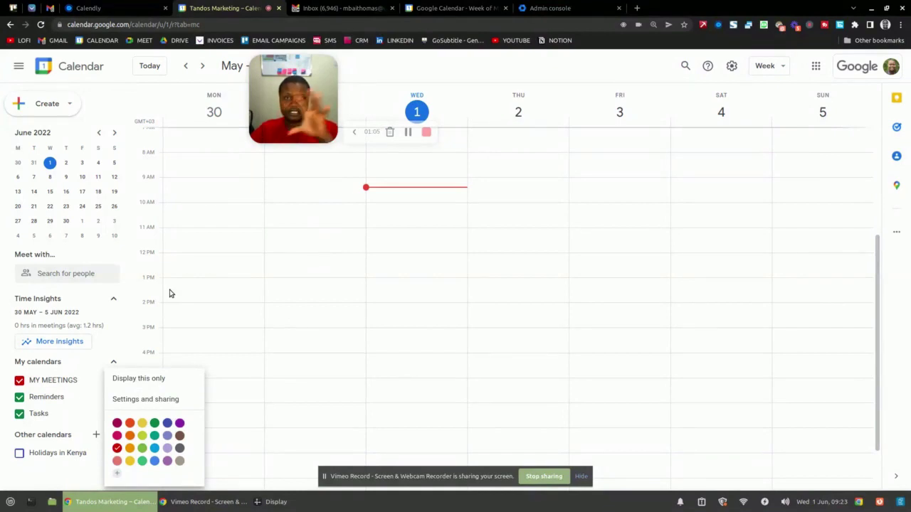
{"action": "left_click", "coordinate": [171, 352]}
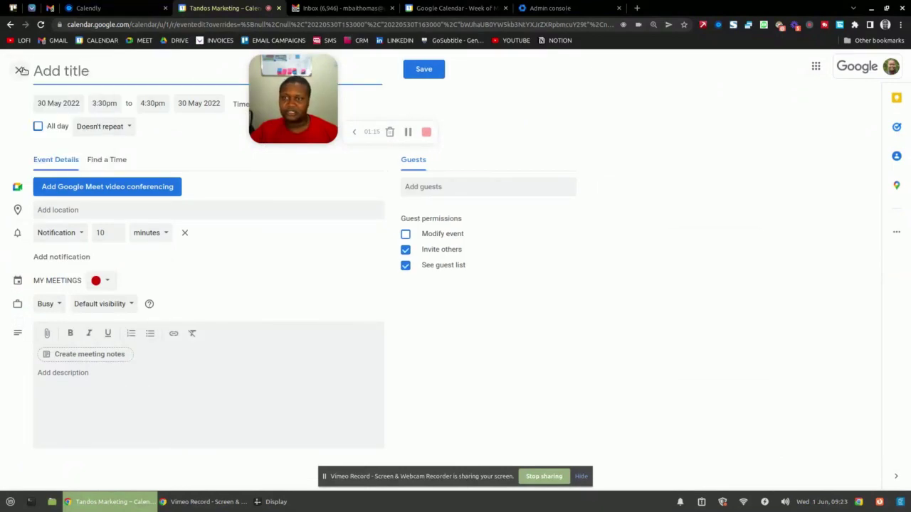
{"action": "key", "text": "Escape"}
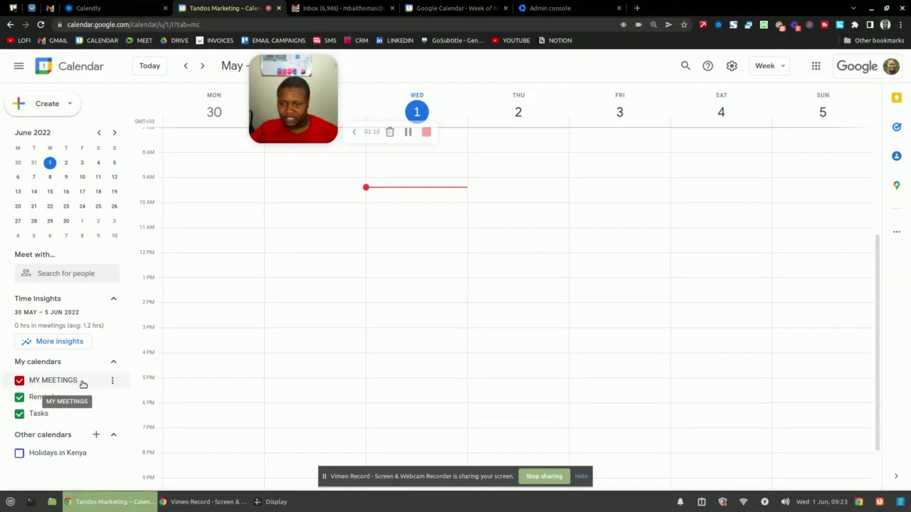
In MY MEETINGS Settings and sharing, add the second account as a recipient and view permission levels
{"action": "left_click", "coordinate": [112, 381]}
{"action": "left_click", "coordinate": [141, 402]}
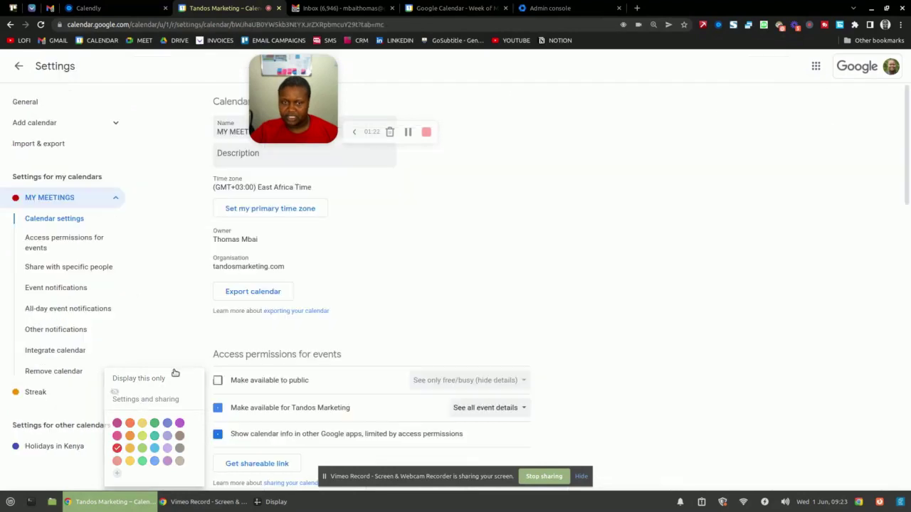
{"action": "scroll", "coordinate": [400, 290], "scroll_direction": "down", "scroll_amount": 5}
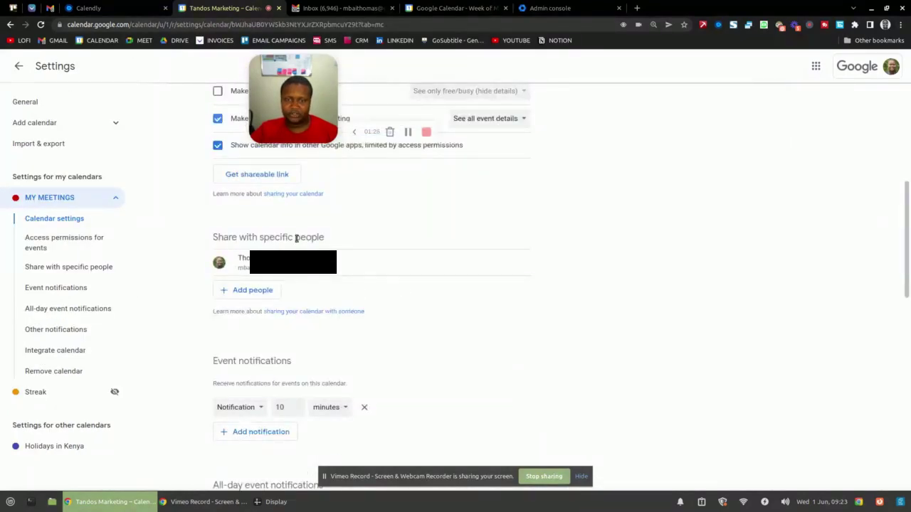
{"action": "left_click", "coordinate": [258, 292]}
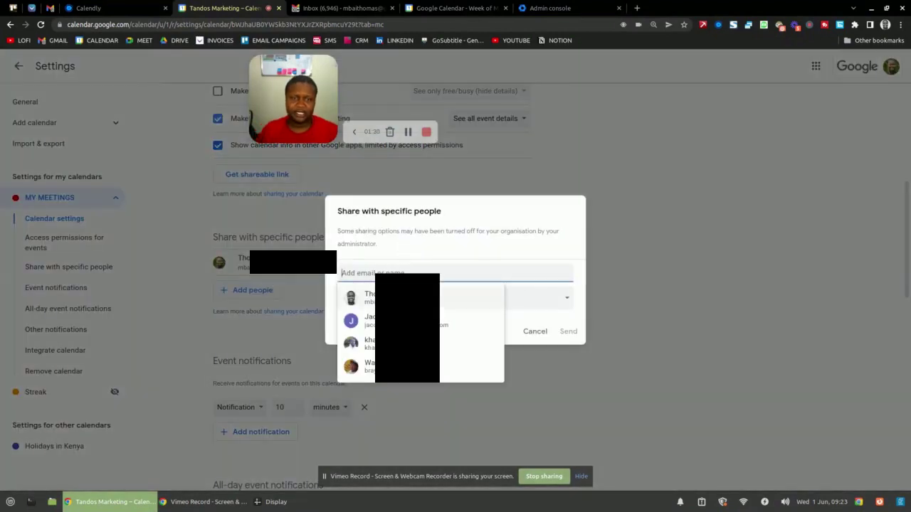
{"action": "left_click", "coordinate": [365, 299]}
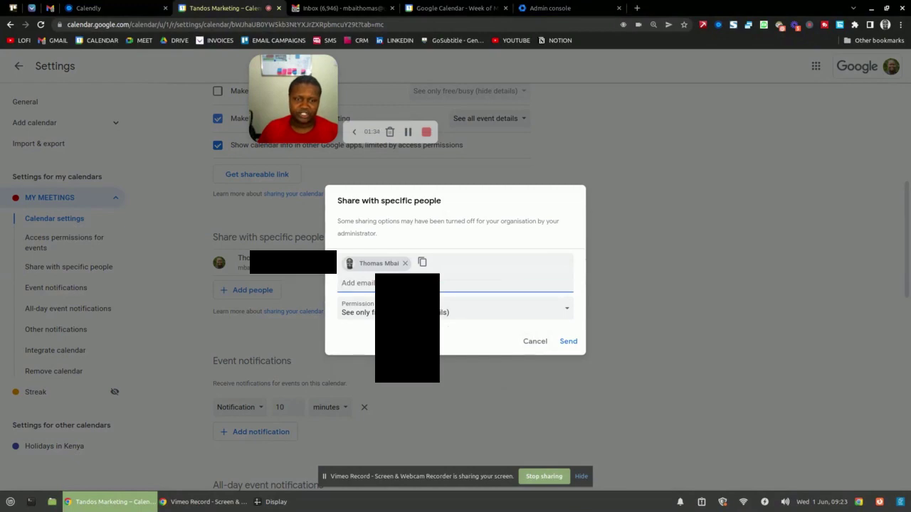
{"action": "left_click", "coordinate": [463, 311]}
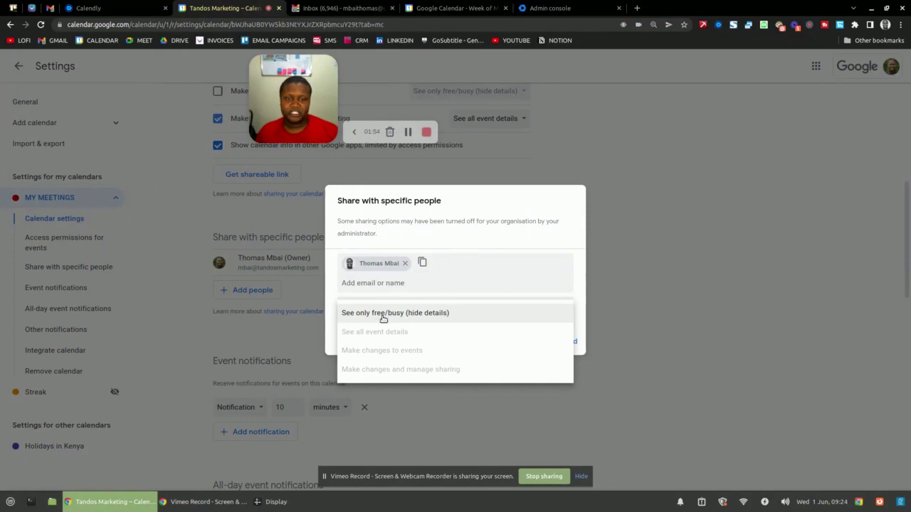
Confirm only free/busy permission is available, then go to the Google Admin console
{"action": "left_click", "coordinate": [468, 237]}
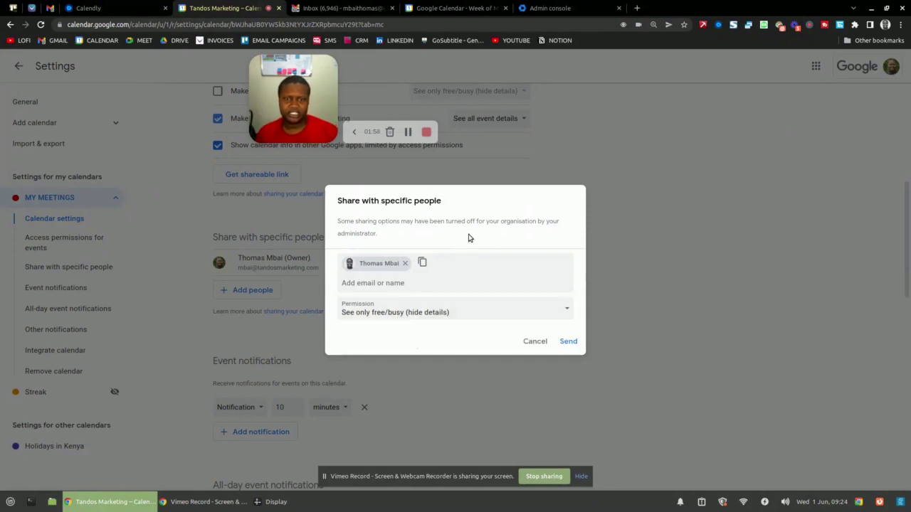
{"action": "left_click", "coordinate": [447, 317]}
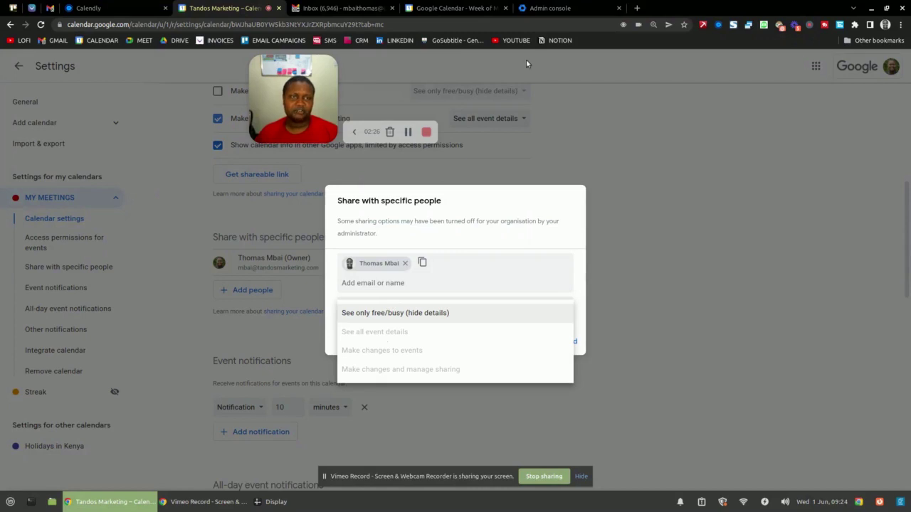
{"action": "left_click", "coordinate": [557, 8]}
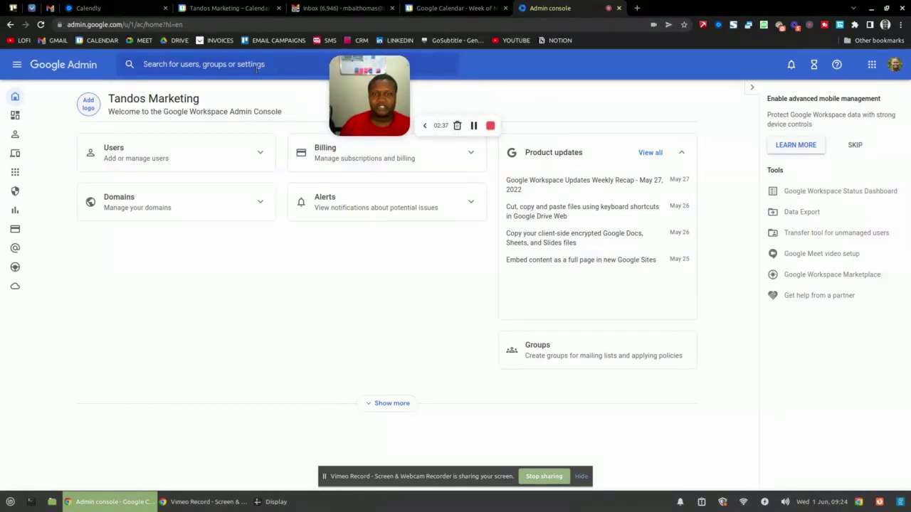
Search 'calendar' in the Admin console and open the Calendar sharing settings
{"action": "left_click", "coordinate": [257, 65]}
{"action": "type", "text": "calendar"}
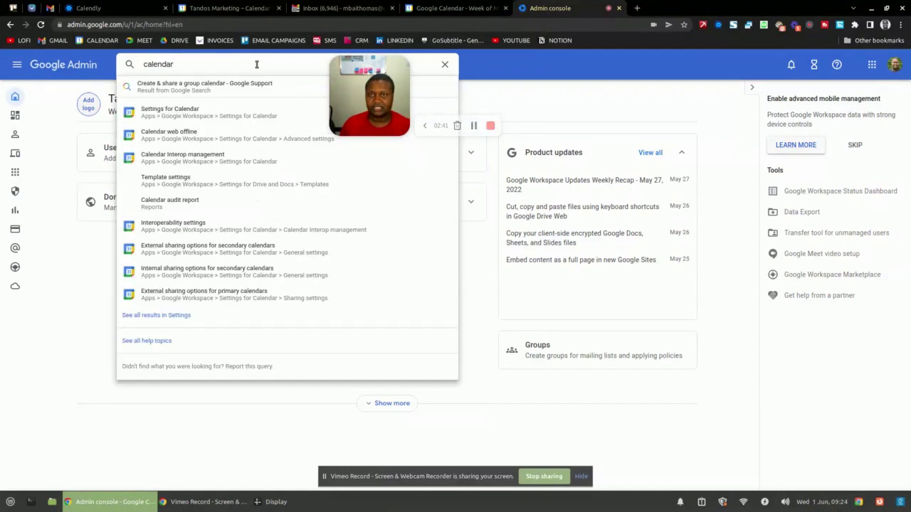
{"action": "left_click", "coordinate": [188, 113]}
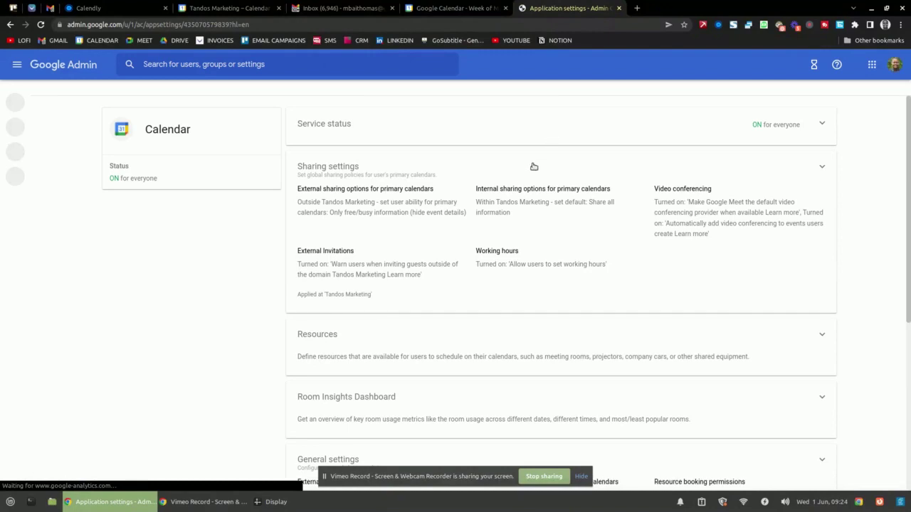
{"action": "left_click", "coordinate": [339, 191]}
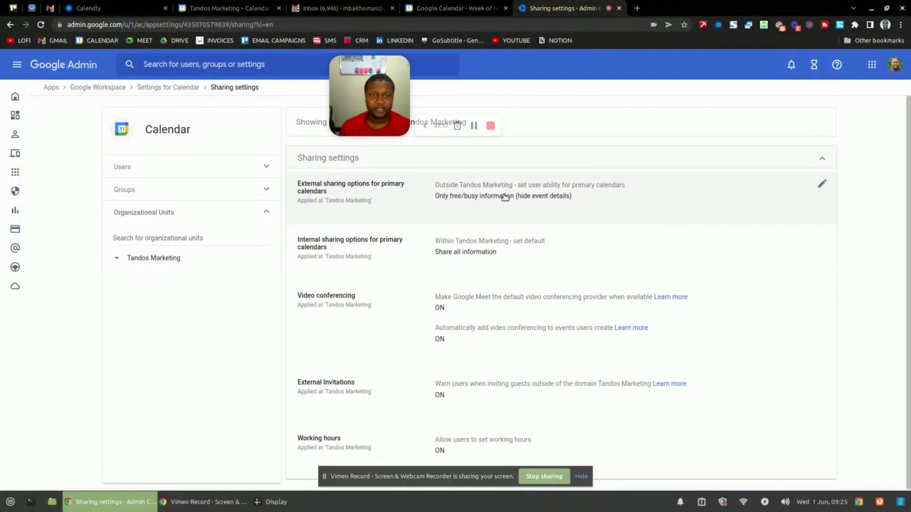
Save external sharing as 'Share all information, but outsiders cannot change calendars'
{"action": "left_click", "coordinate": [504, 198]}
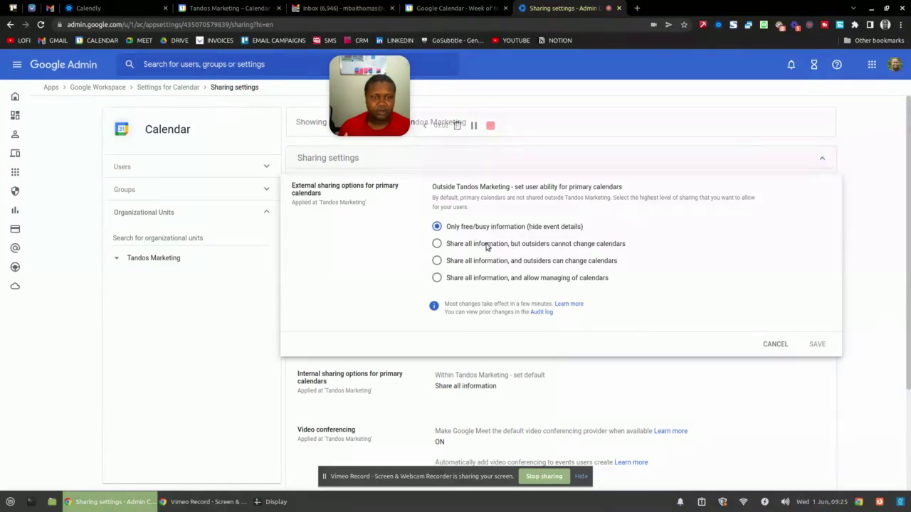
{"action": "left_click", "coordinate": [518, 247]}
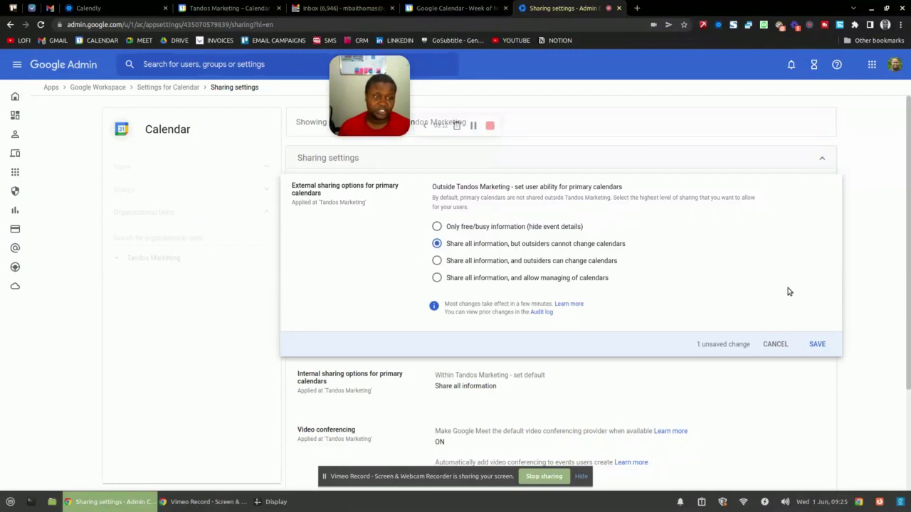
{"action": "left_click", "coordinate": [818, 345]}
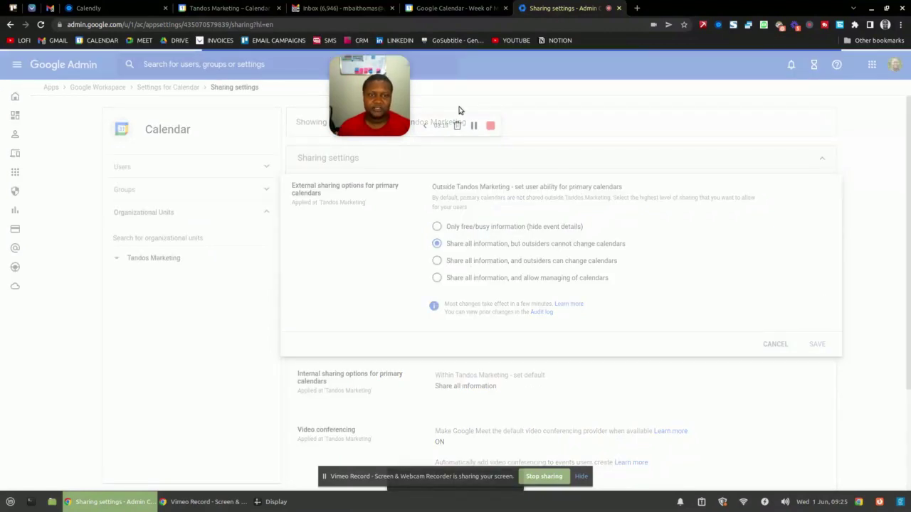
{"action": "left_click", "coordinate": [223, 6]}
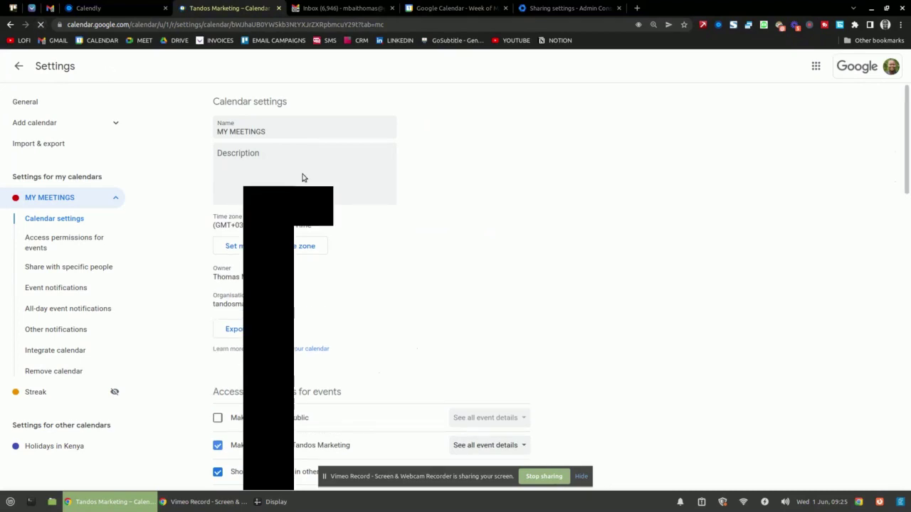
Share MY MEETINGS with the second account with 'See all event details' permission and send it
{"action": "scroll", "coordinate": [303, 177], "scroll_direction": "down", "scroll_amount": 6}
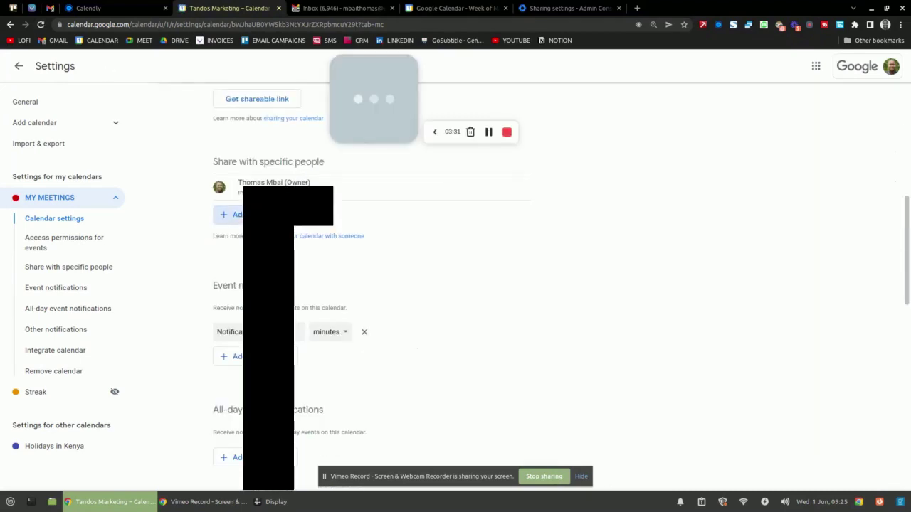
{"action": "left_click", "coordinate": [234, 214]}
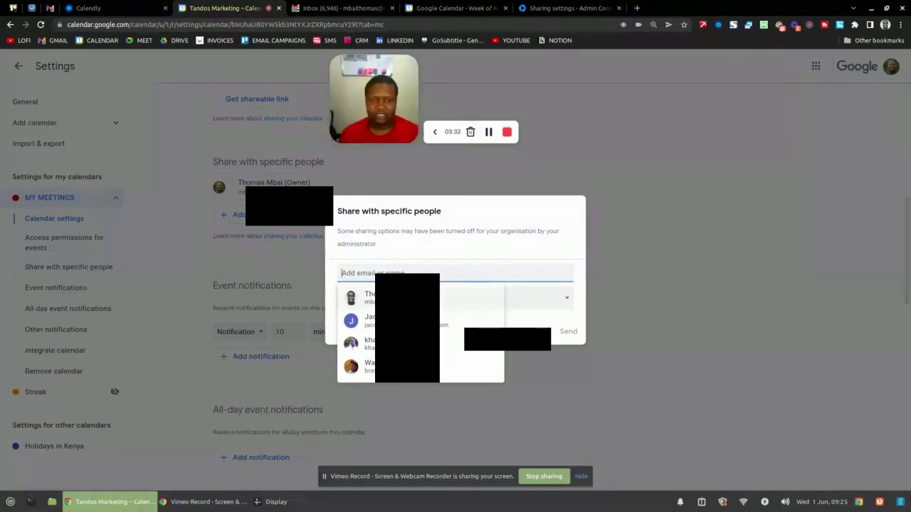
{"action": "left_click", "coordinate": [445, 297]}
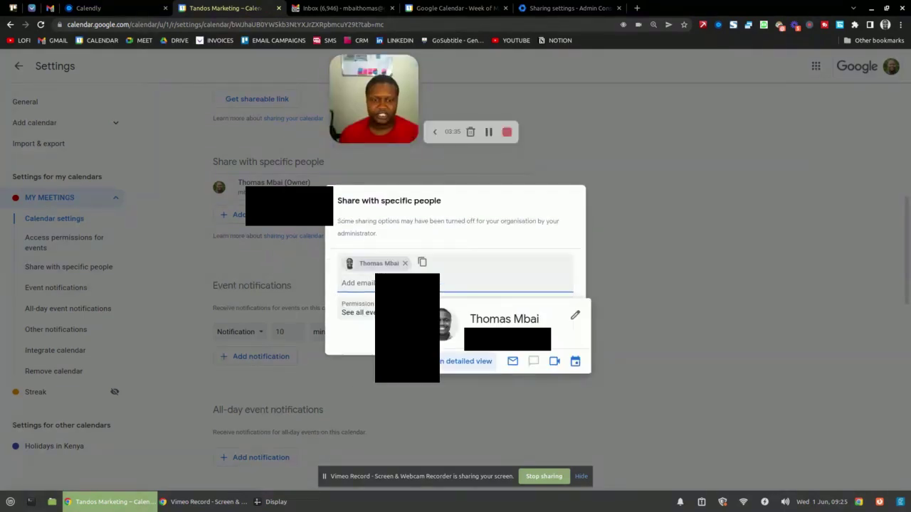
{"action": "left_click", "coordinate": [446, 314]}
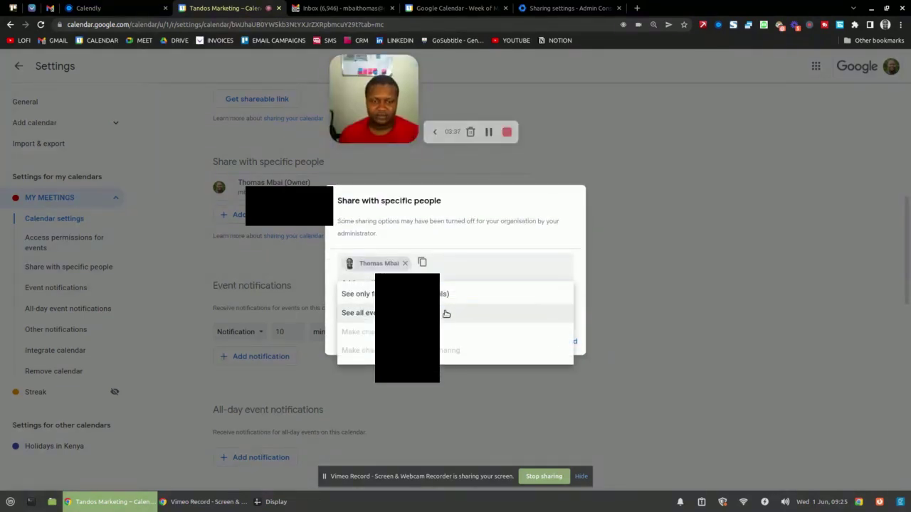
{"action": "left_click", "coordinate": [405, 313]}
{"action": "left_click", "coordinate": [567, 341]}
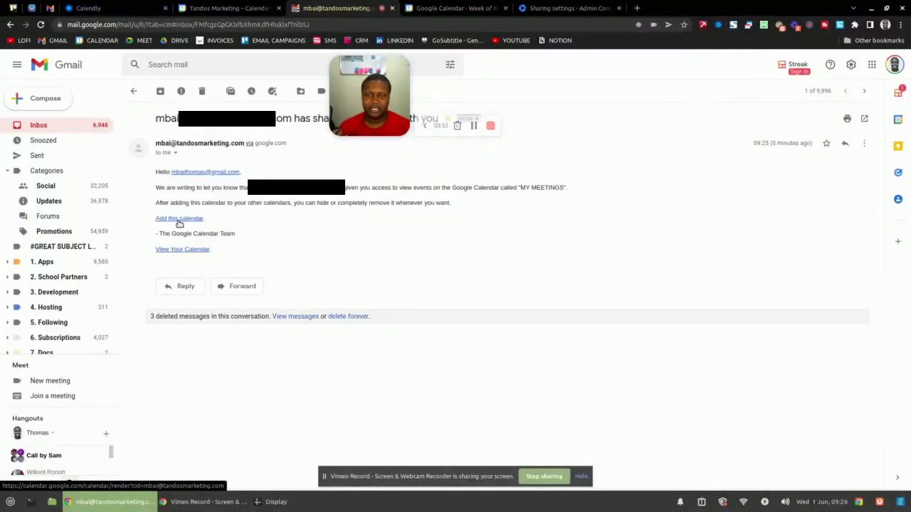
Add MY MEETINGS to the second account from the sharing email's 'Add this calendar' link
{"action": "left_click", "coordinate": [173, 222]}
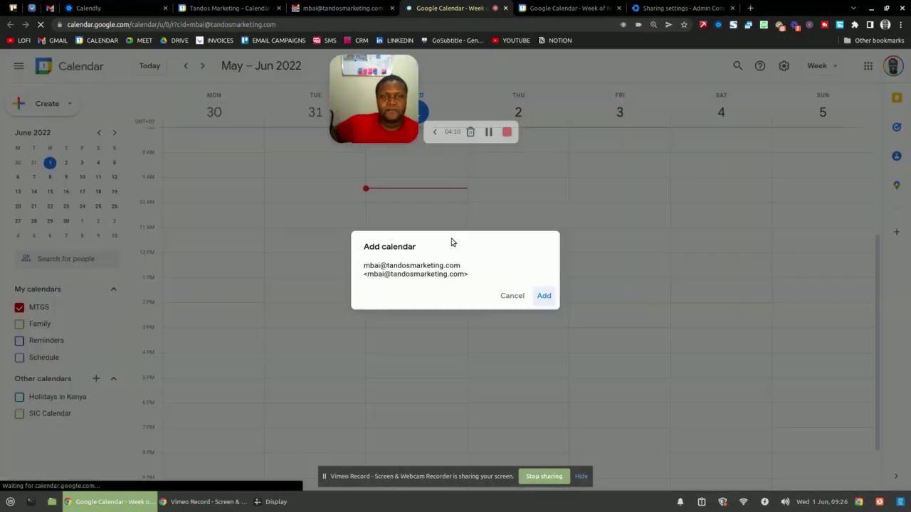
{"action": "left_click", "coordinate": [543, 296]}
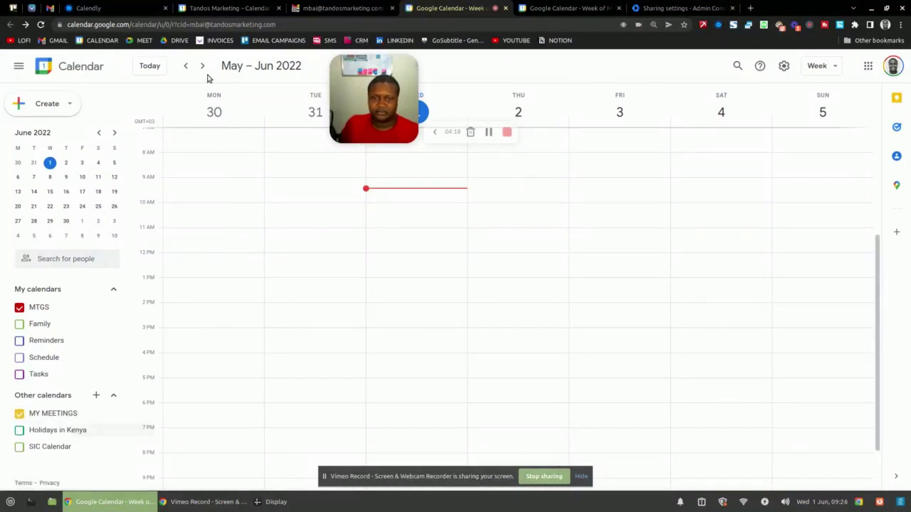
Create 'test event' on Monday 30 May, 12–1pm, in the owner's MY MEETINGS calendar
{"action": "left_click", "coordinate": [263, 6]}
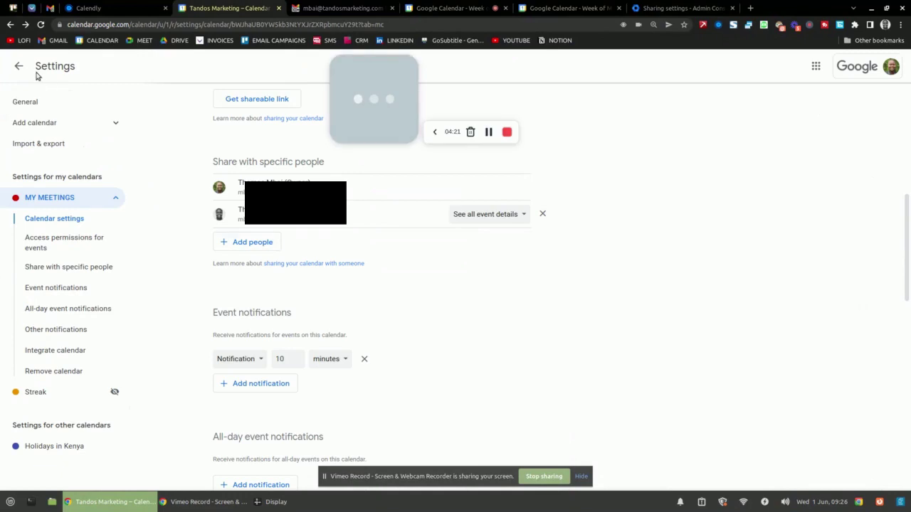
{"action": "left_click", "coordinate": [20, 69]}
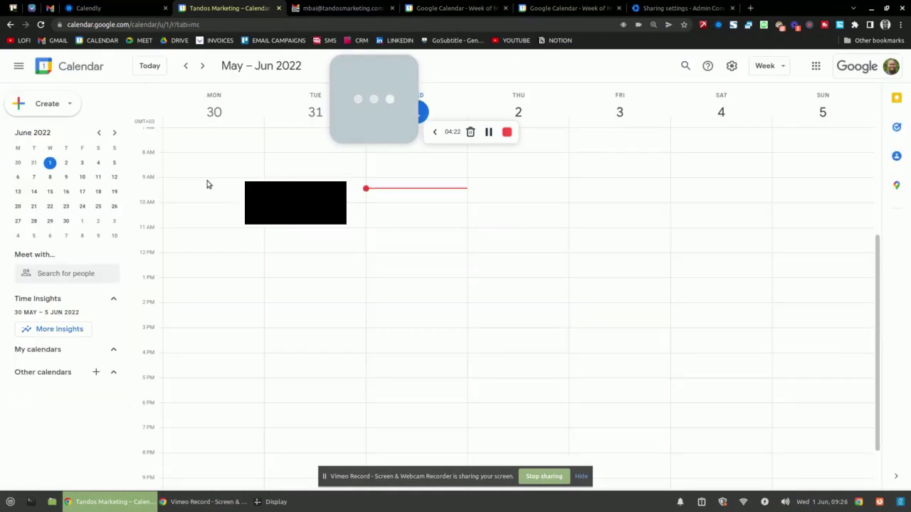
{"action": "left_click", "coordinate": [201, 264]}
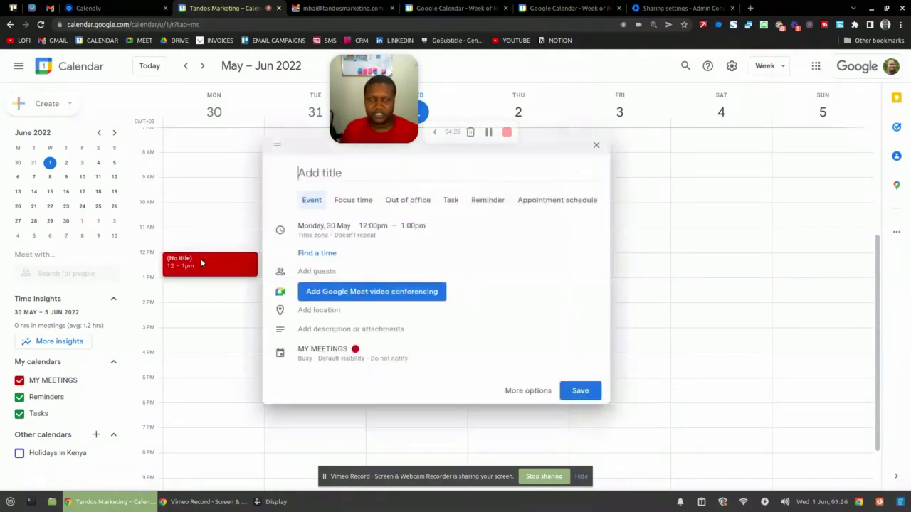
{"action": "type", "text": "test "}
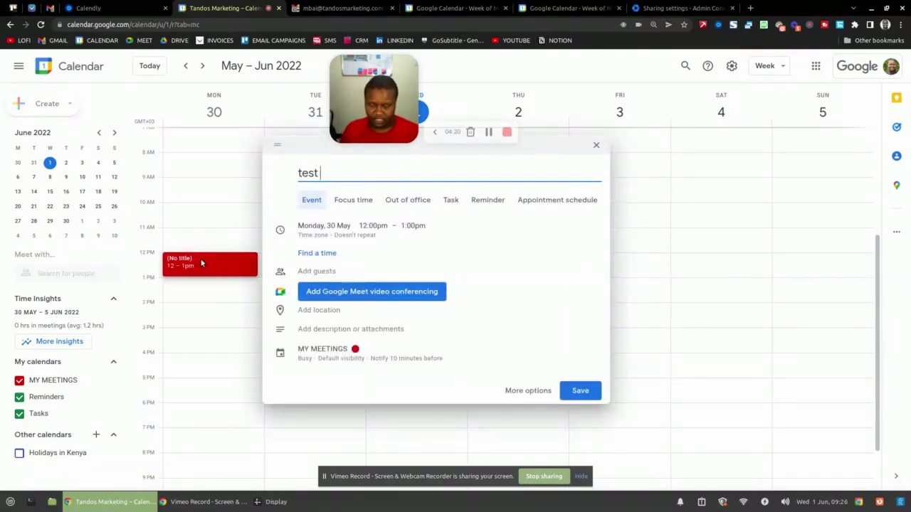
{"action": "type", "text": "event"}
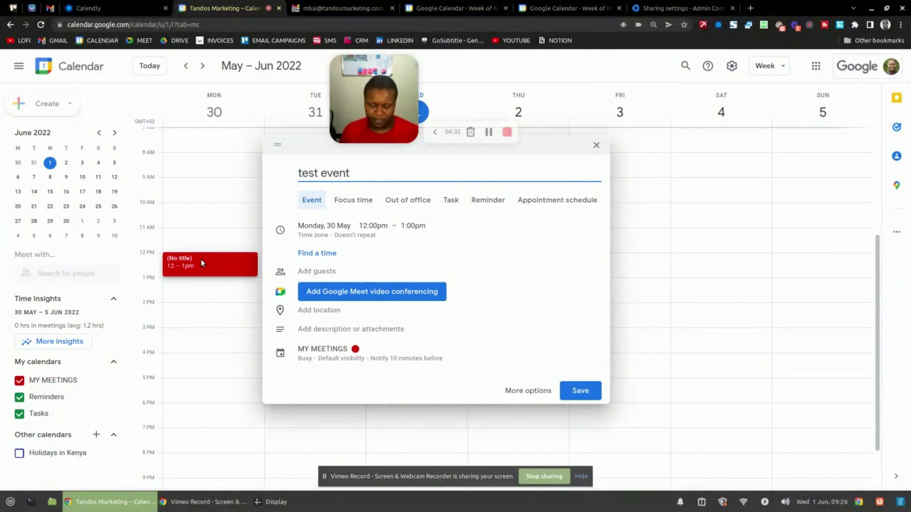
{"action": "left_click", "coordinate": [578, 391]}
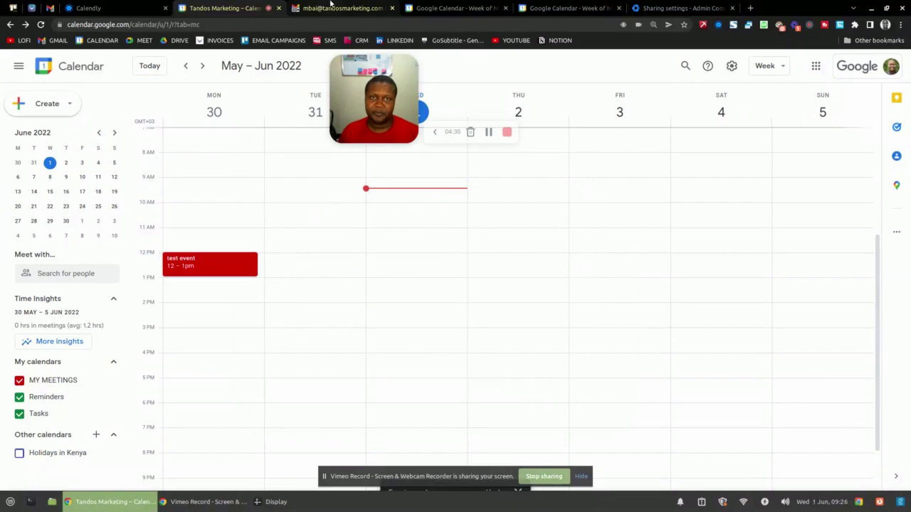
In the second account, recolour the shared MY MEETINGS calendar to Tomato red
{"action": "left_click", "coordinate": [417, 7]}
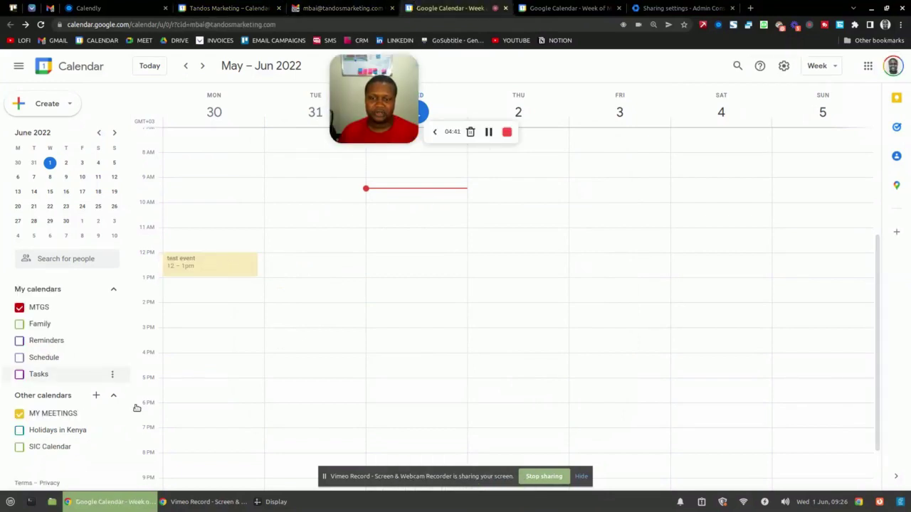
{"action": "left_click", "coordinate": [111, 414]}
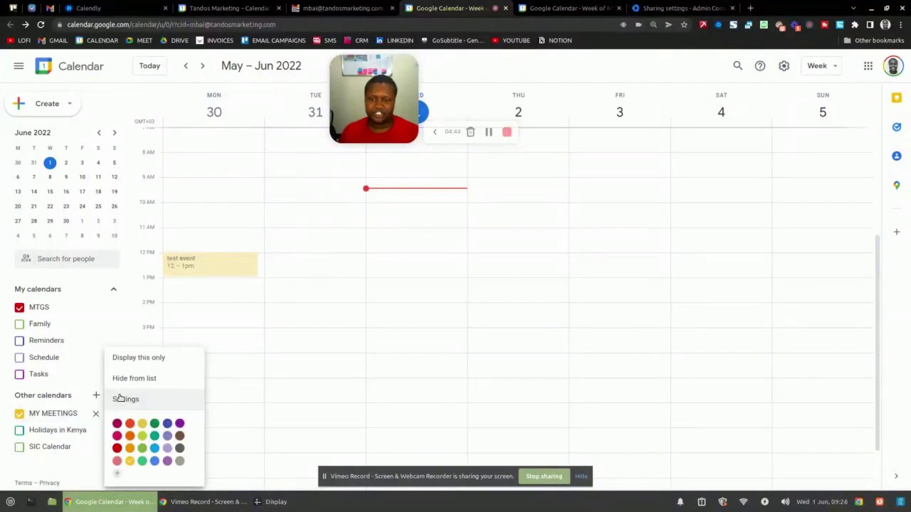
{"action": "left_click", "coordinate": [126, 439]}
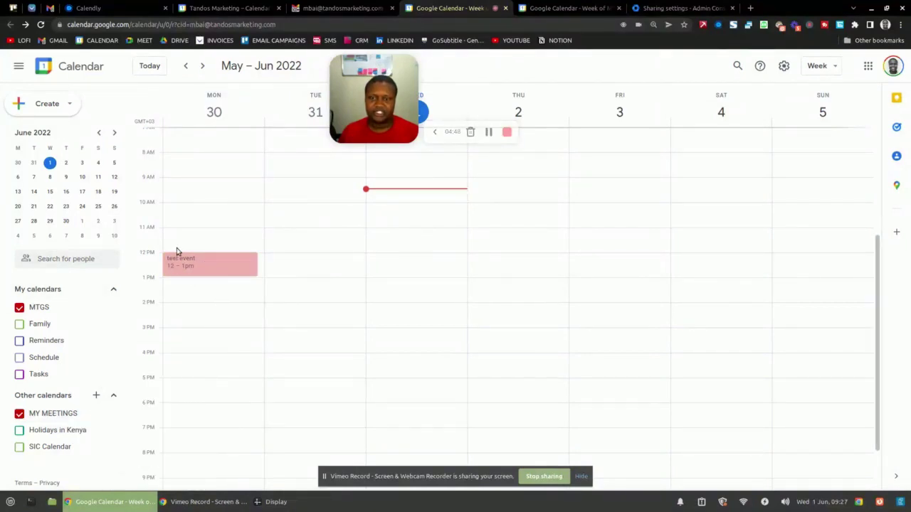